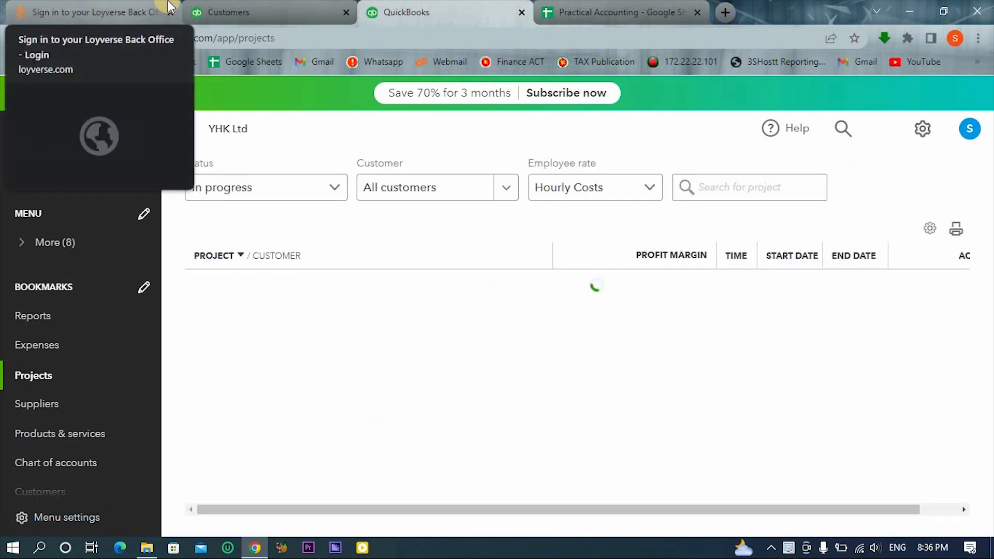
Create and save a new customer on the Customers page with the company name Babul Trading
click(208, 8)
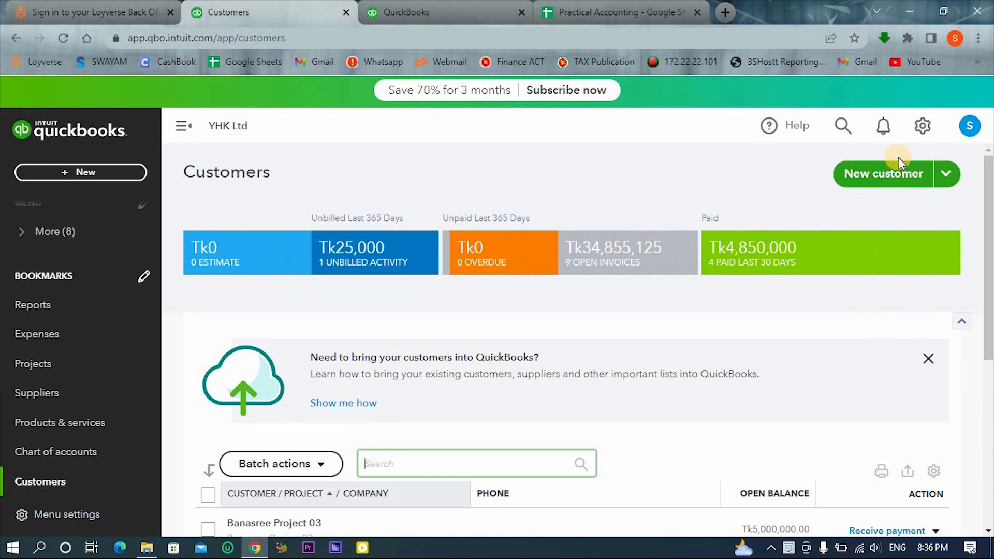
click(899, 178)
click(900, 177)
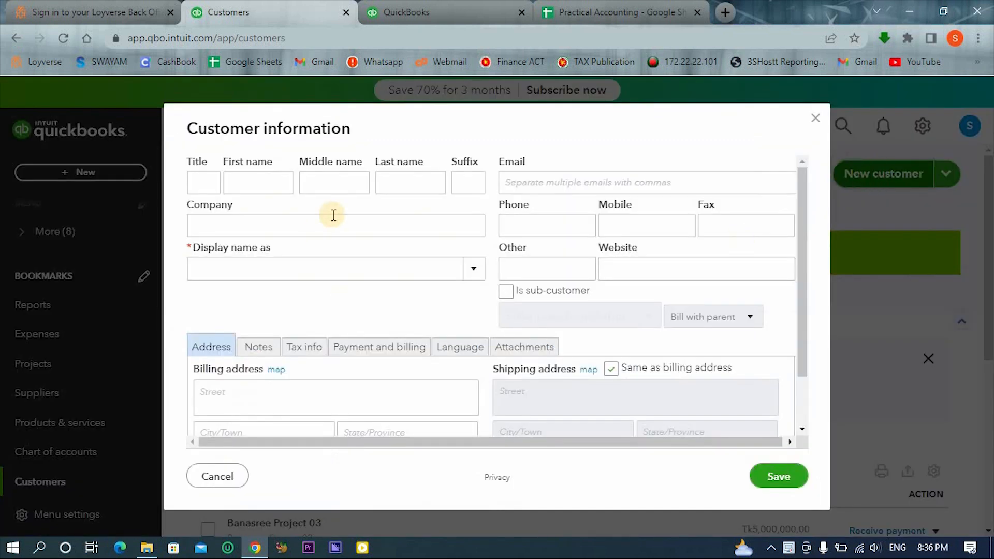
click(333, 218)
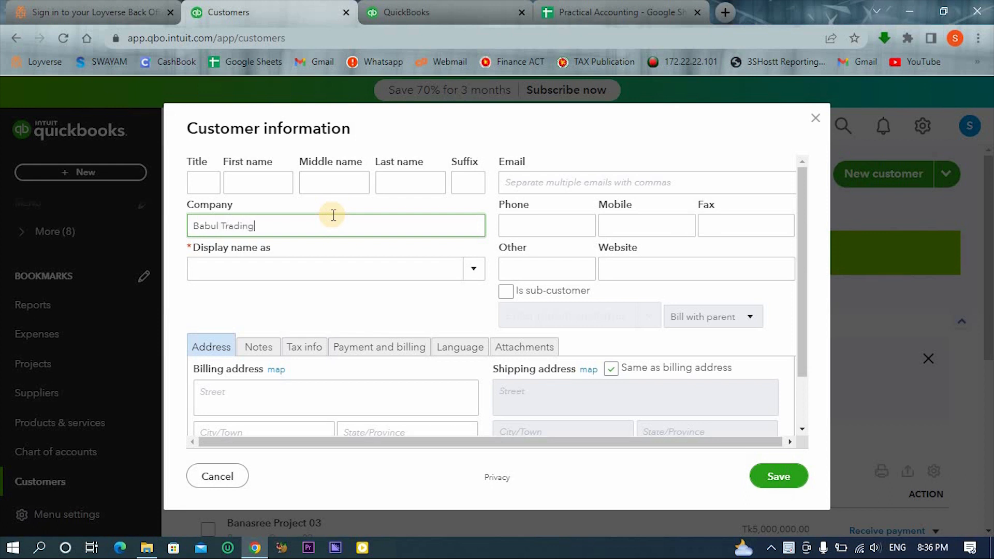
scroll(537, 358, down, 1)
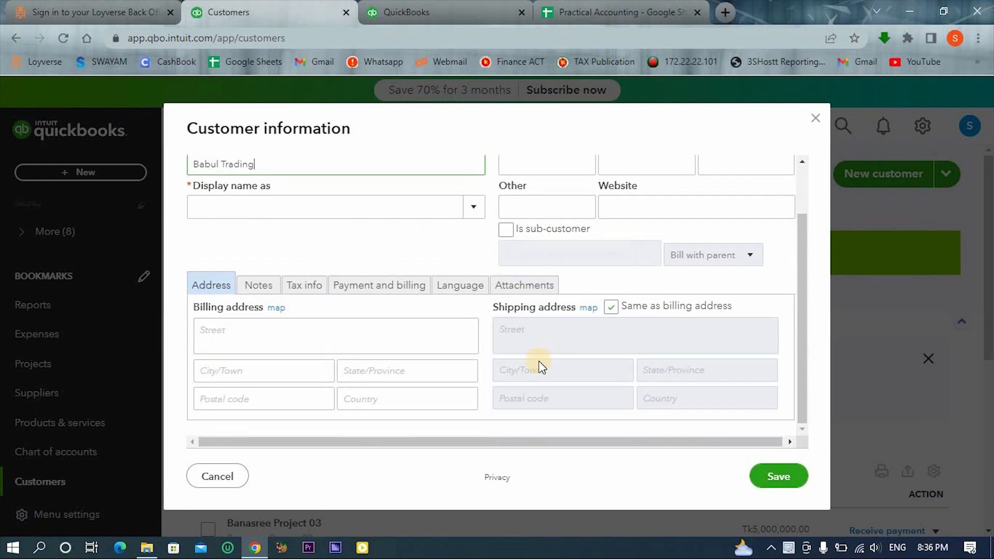
scroll(541, 369, up, 1)
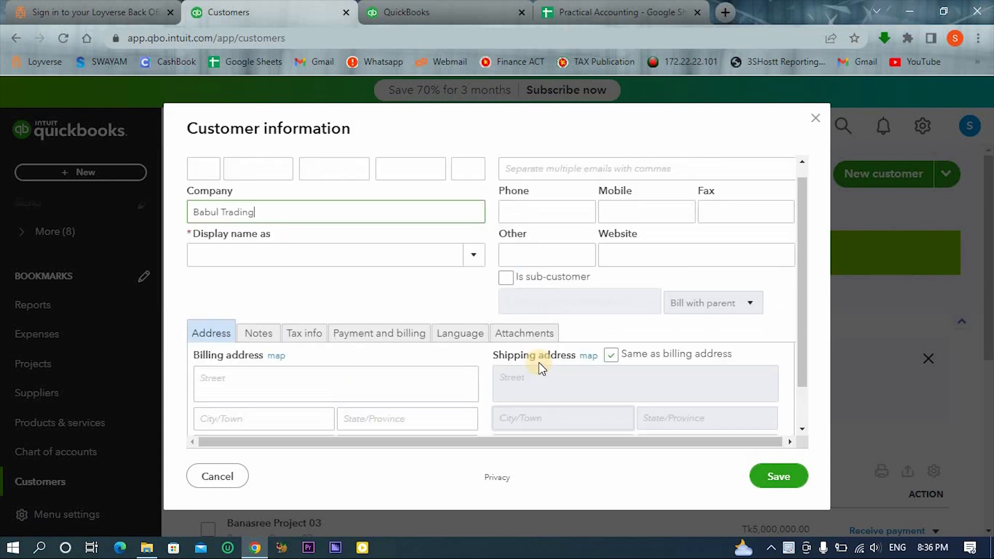
scroll(633, 326, down, 1)
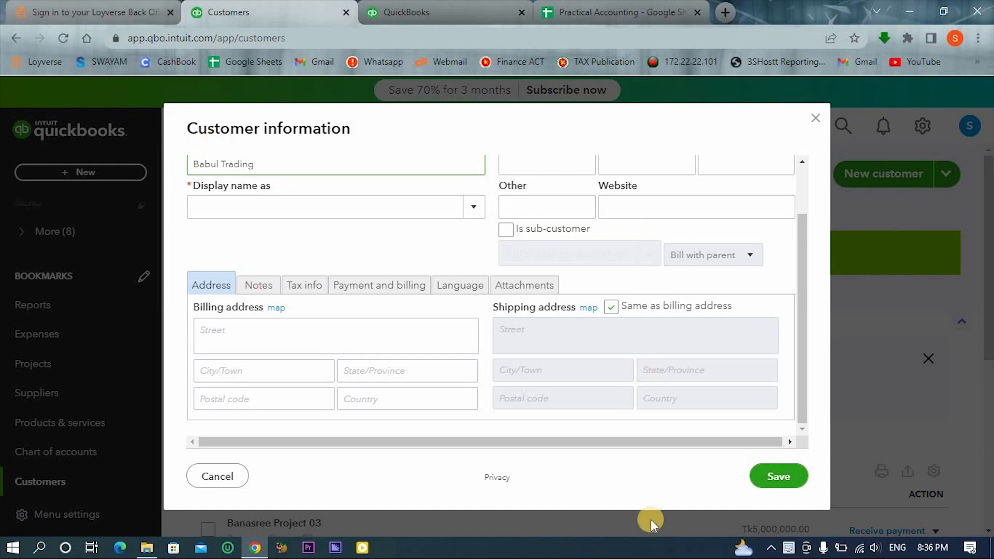
click(800, 491)
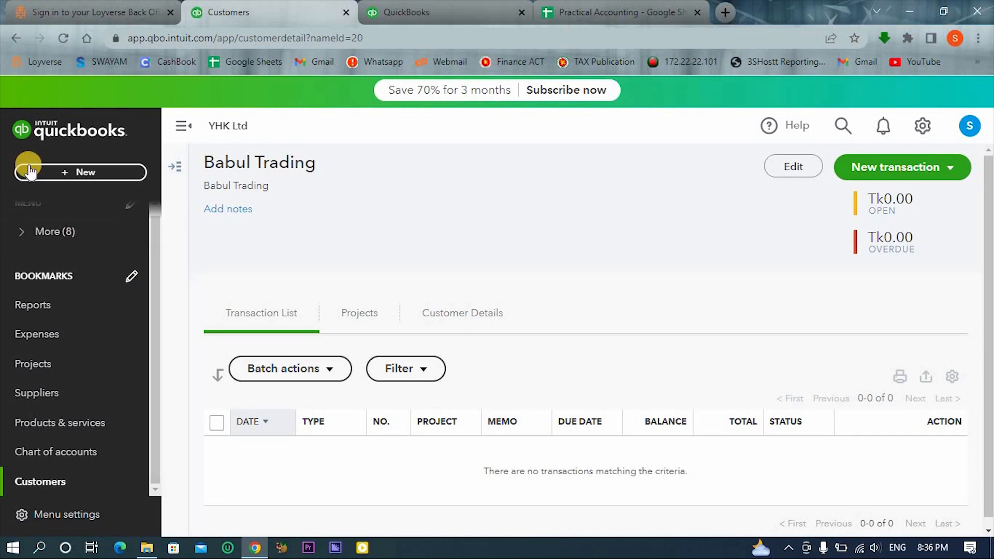
Start a new journal entry and debit Accounts Receivable (A/R) with 1,000,000 on line 1
click(55, 169)
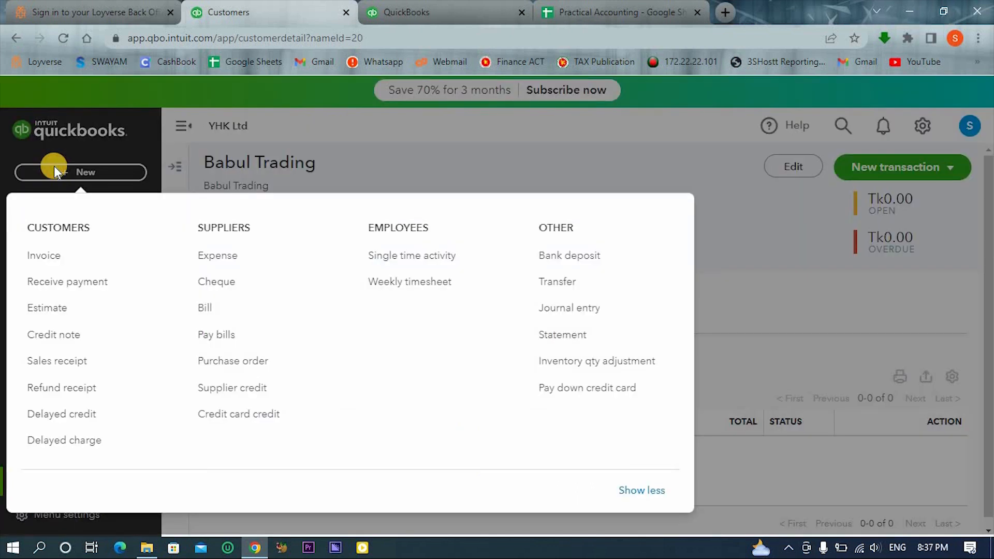
click(582, 309)
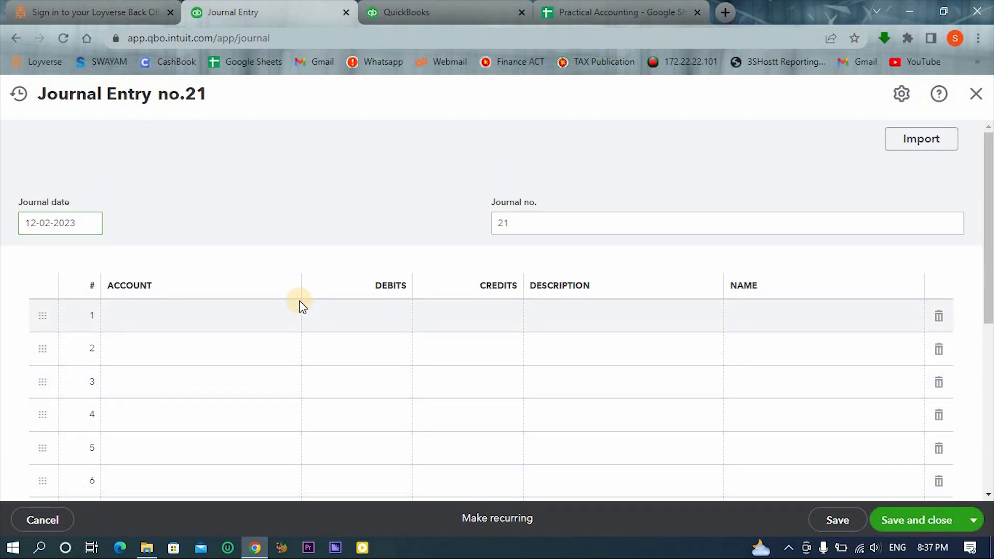
click(301, 304)
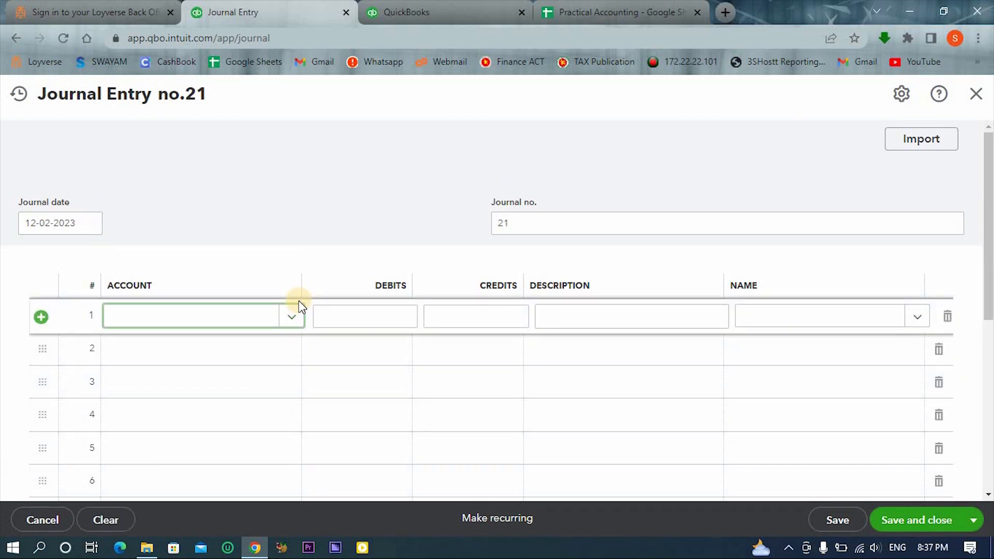
text(acco)
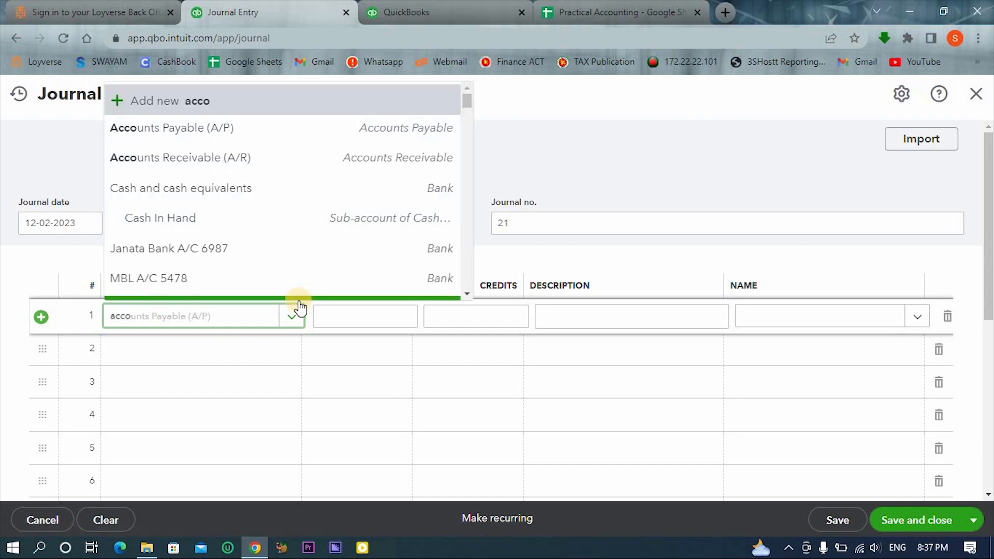
click(300, 153)
click(375, 316)
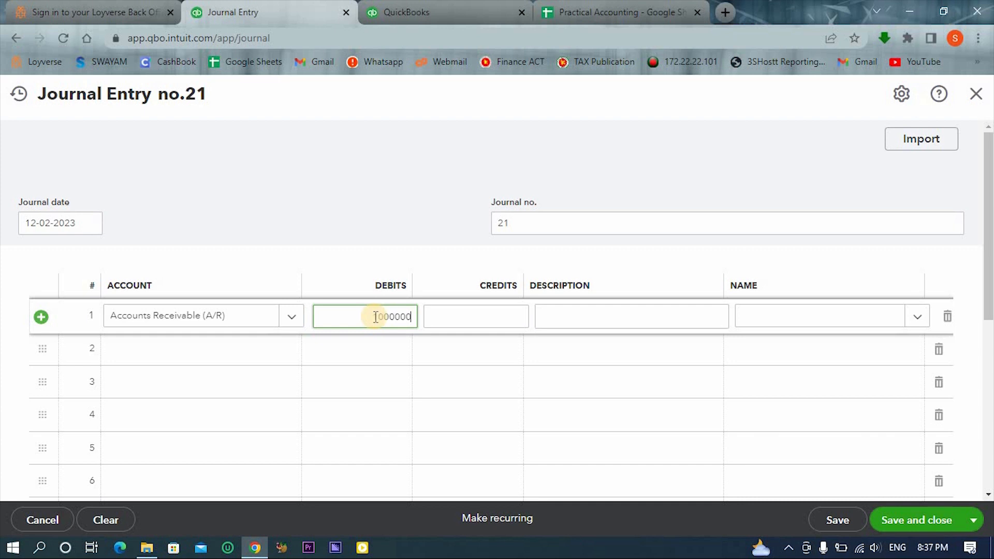
click(444, 239)
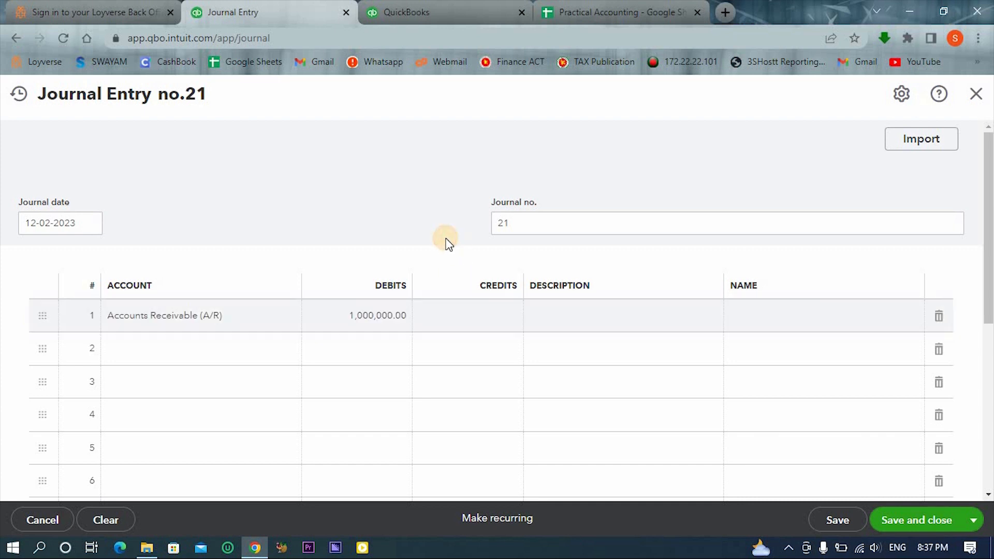
Credit Opening Balance Equity with 1,000,000 on line 2 and try to save and close the journal entry
click(247, 348)
text(o)
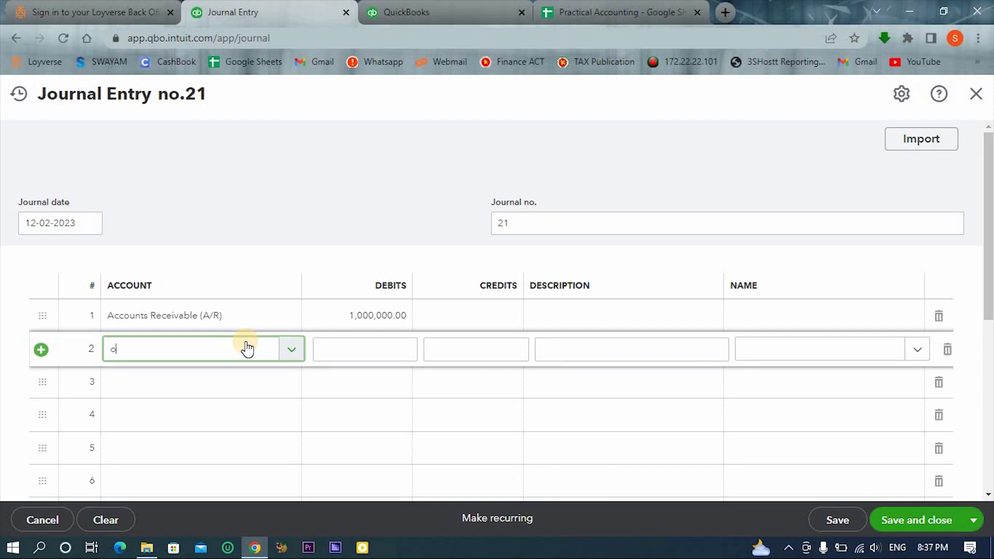
text(pe)
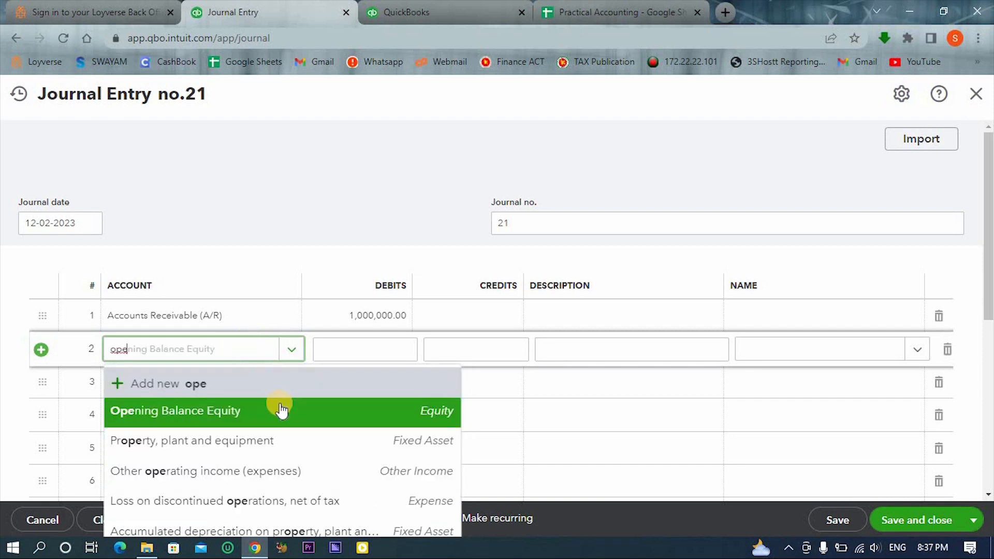
click(429, 417)
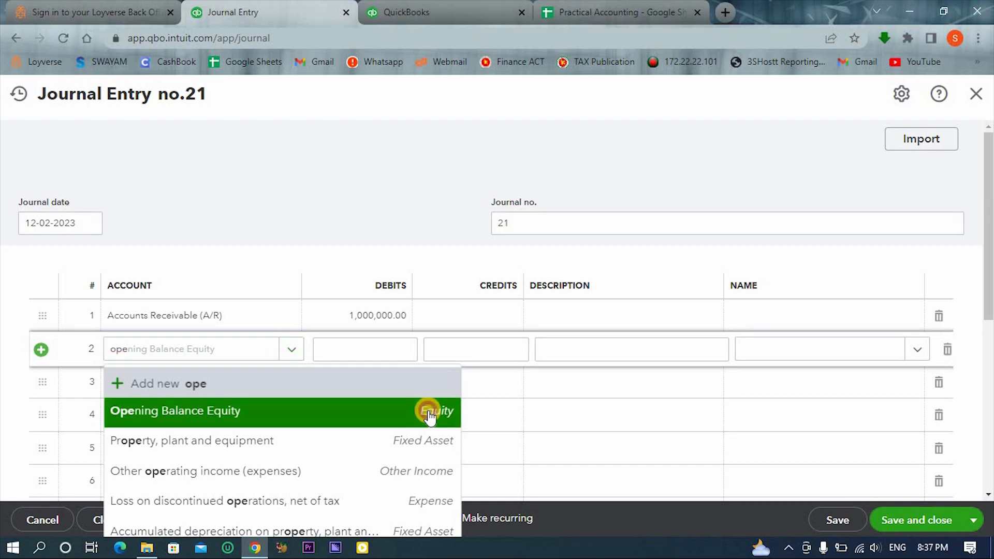
click(430, 118)
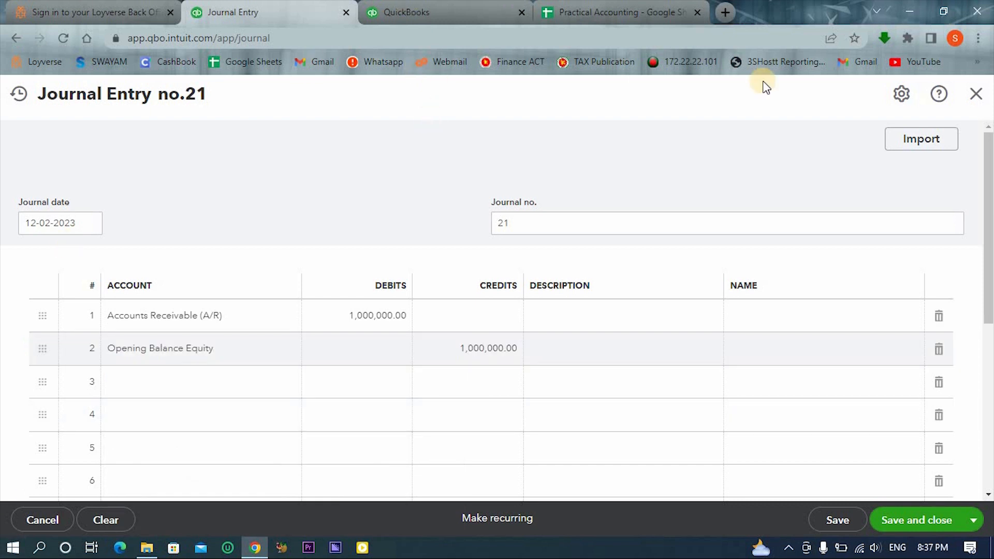
click(919, 519)
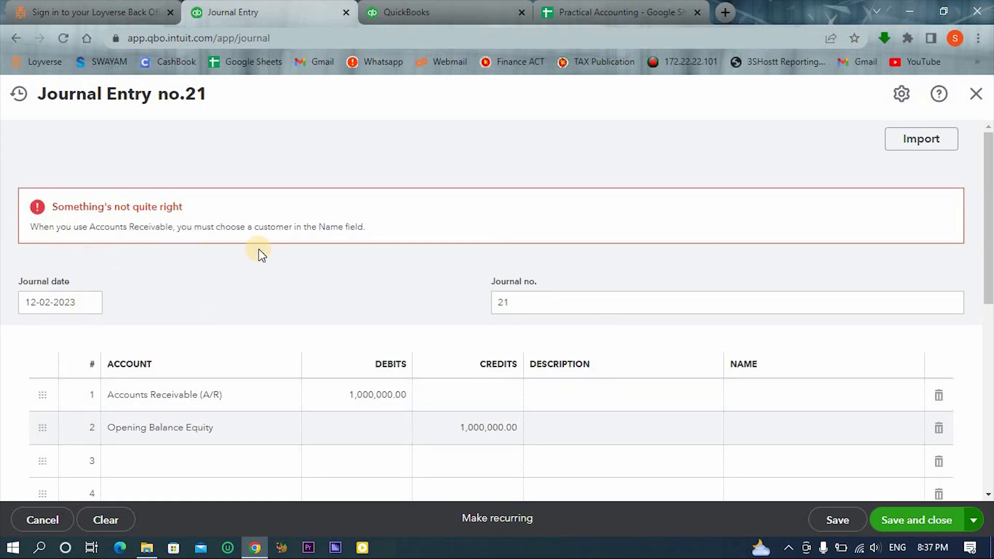
Set the name on the Accounts Receivable line to the customer Babul Trading
scroll(261, 253, down, 1)
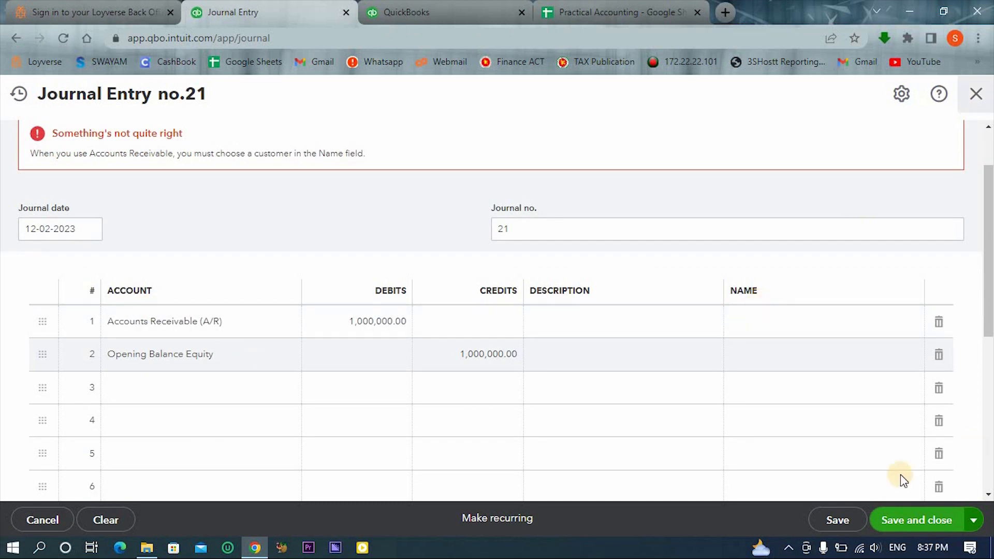
click(898, 326)
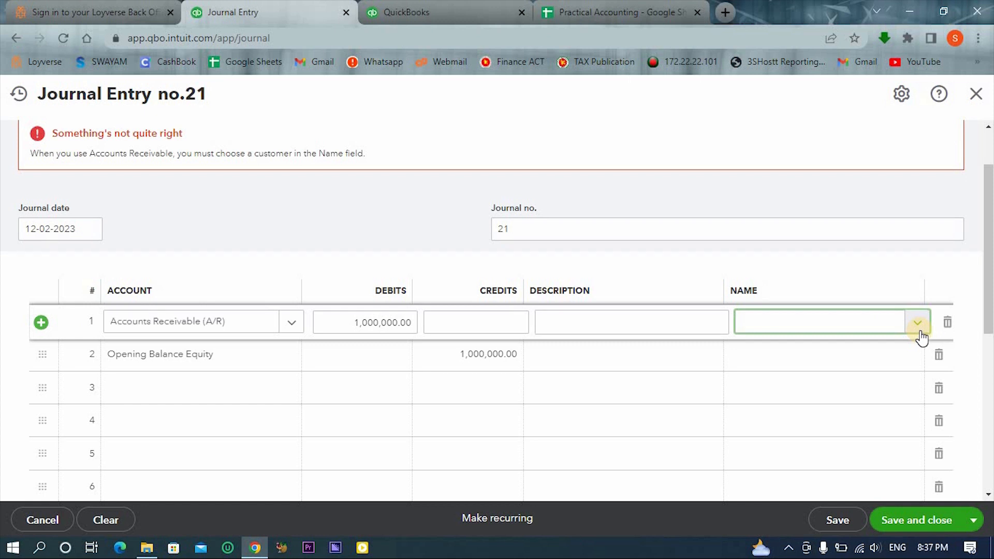
text(babu)
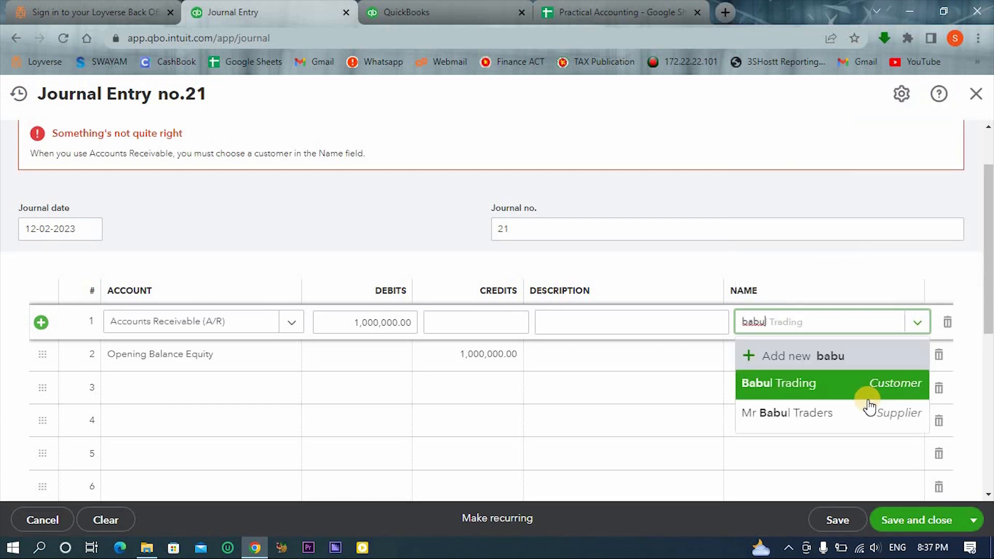
click(866, 411)
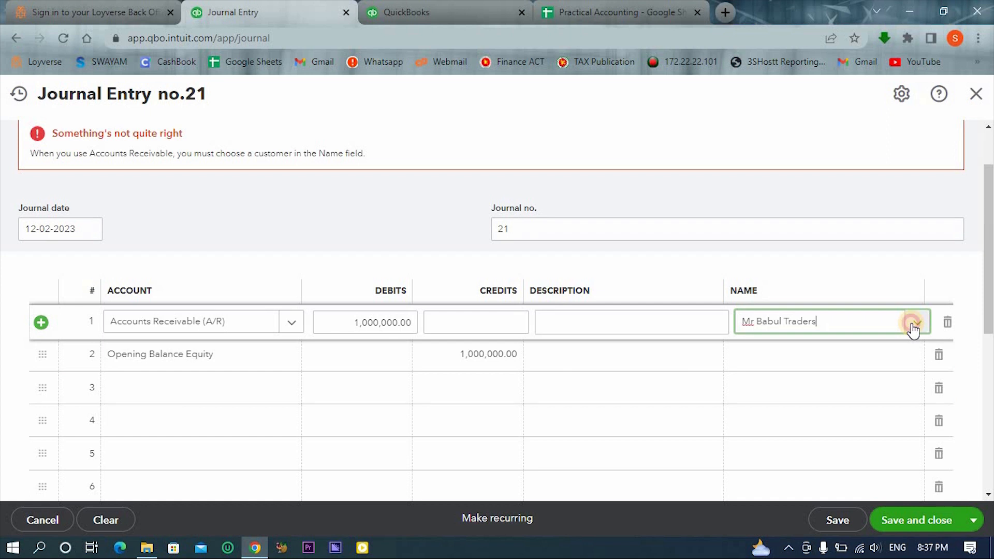
click(914, 323)
click(809, 387)
Set the name on the Opening Balance Equity line to the customer Babul Trading, and save and close the journal entry
click(875, 358)
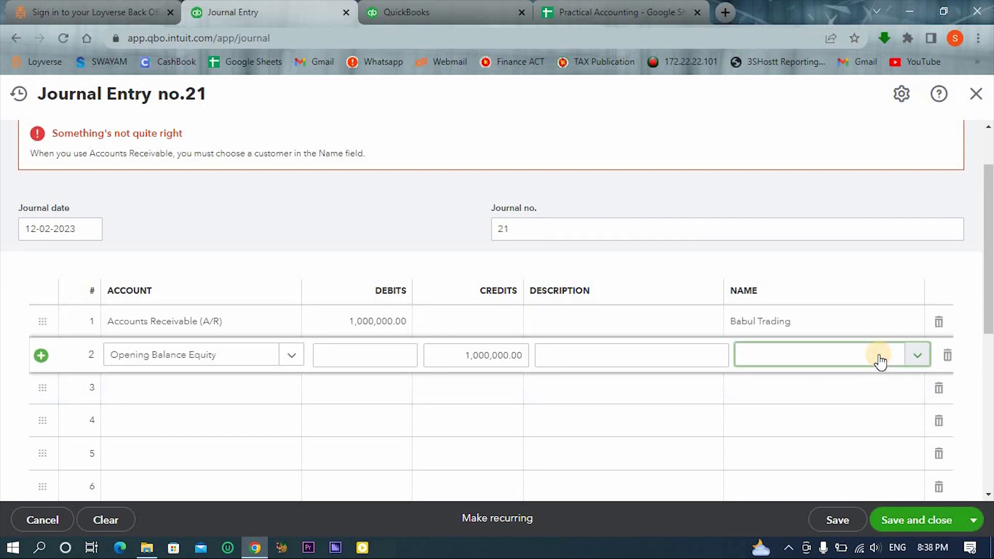
text(bab)
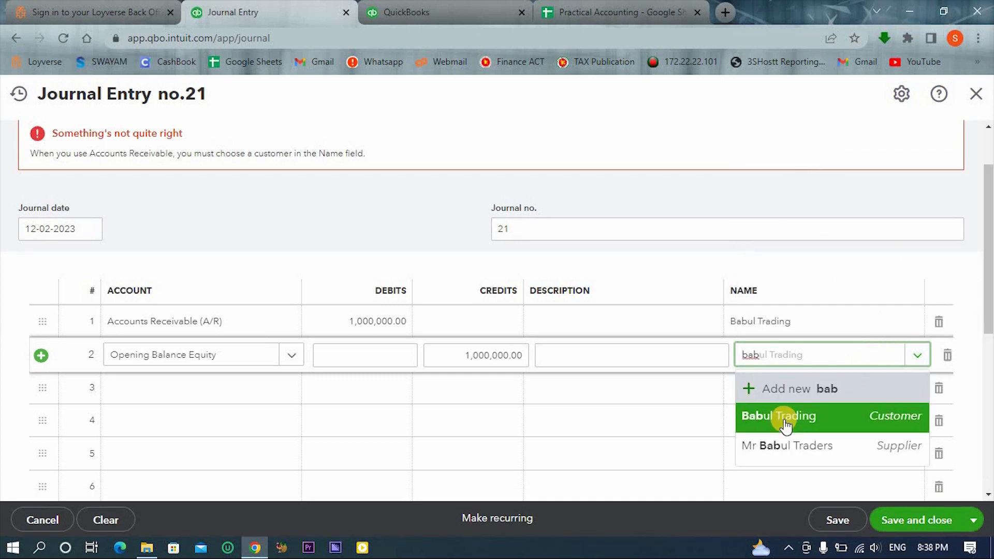
click(782, 419)
click(350, 222)
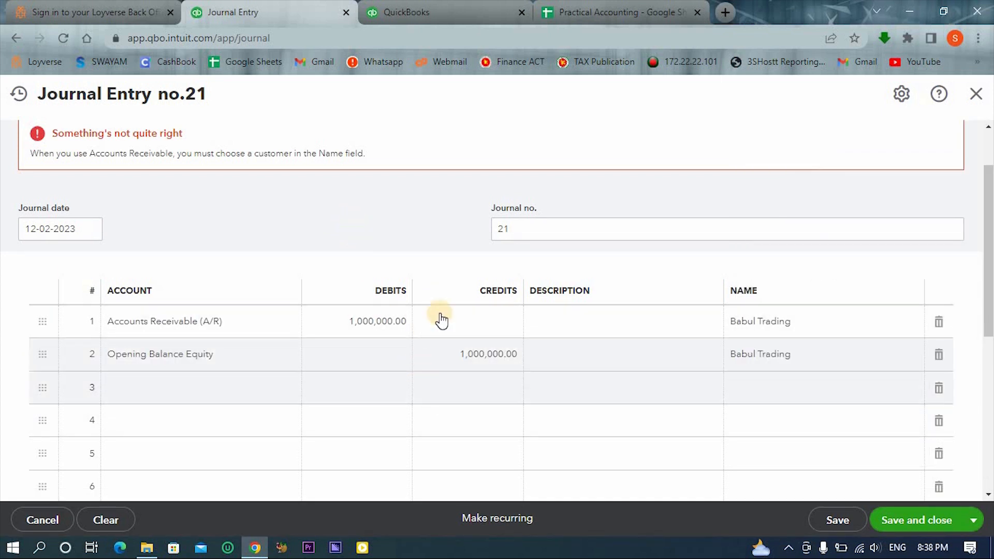
scroll(652, 346, down, 5)
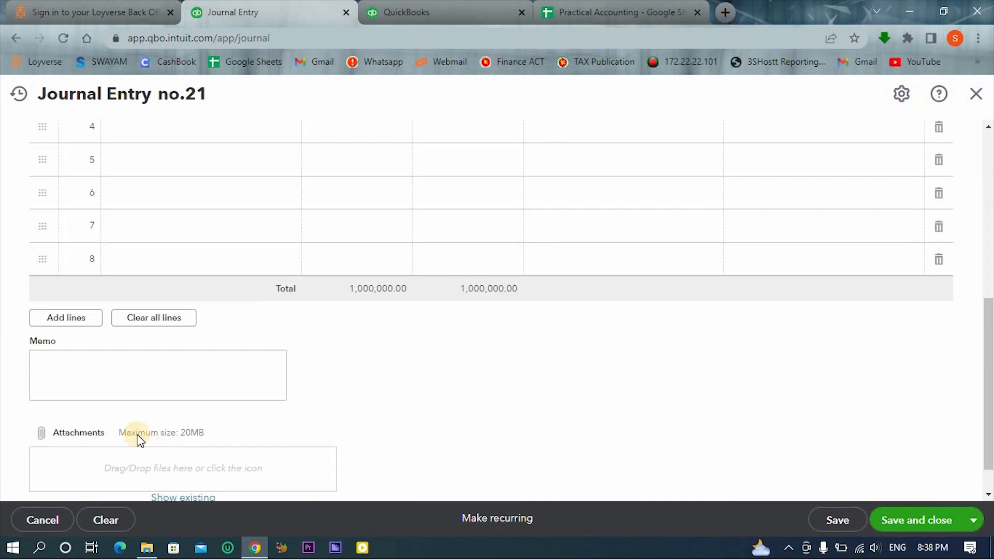
click(925, 521)
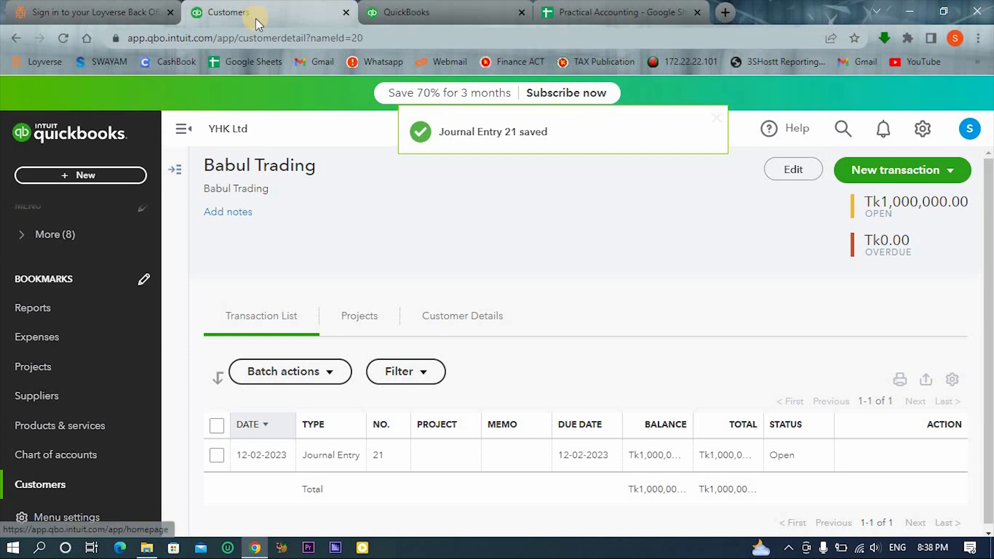
click(440, 12)
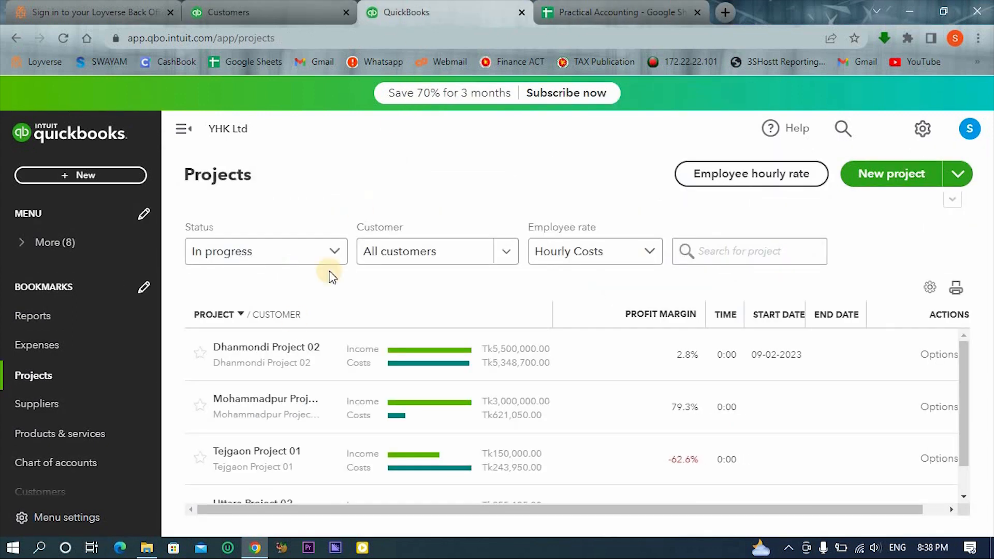
click(247, 9)
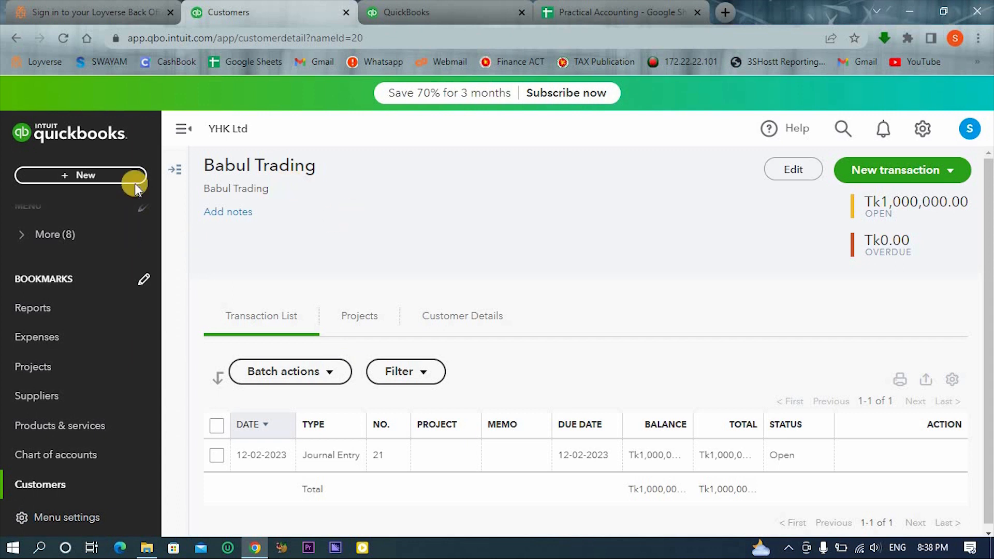
Start a new invoice for Babul Trading from the customer's page and check the choices for its customer
click(870, 178)
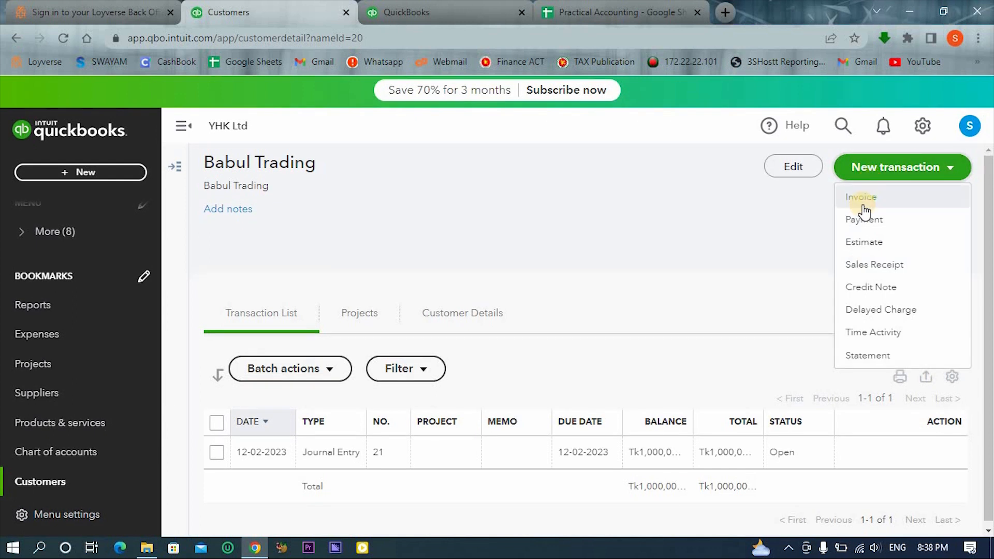
click(861, 199)
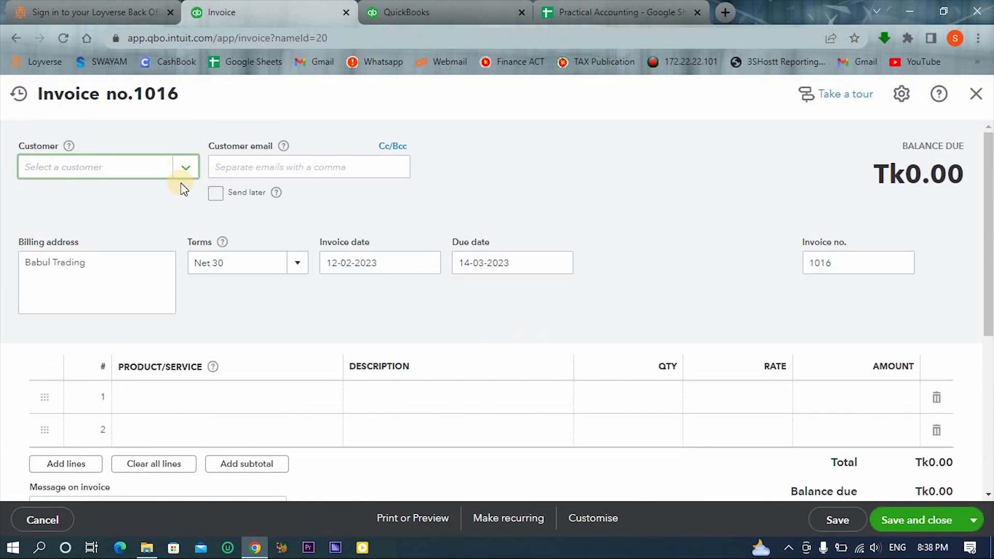
click(186, 168)
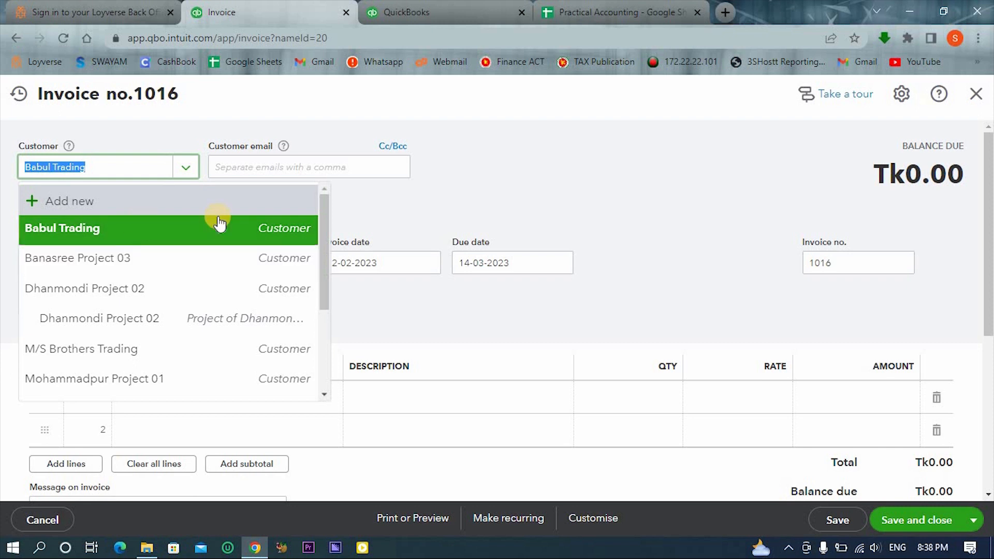
click(620, 169)
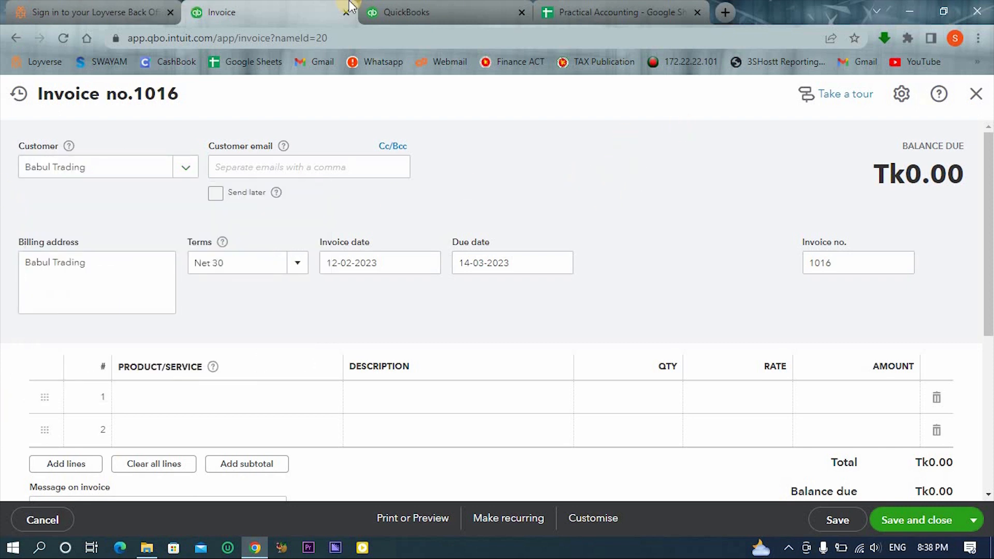
Start a new project from the Projects page and name it Bablu Trading
click(398, 12)
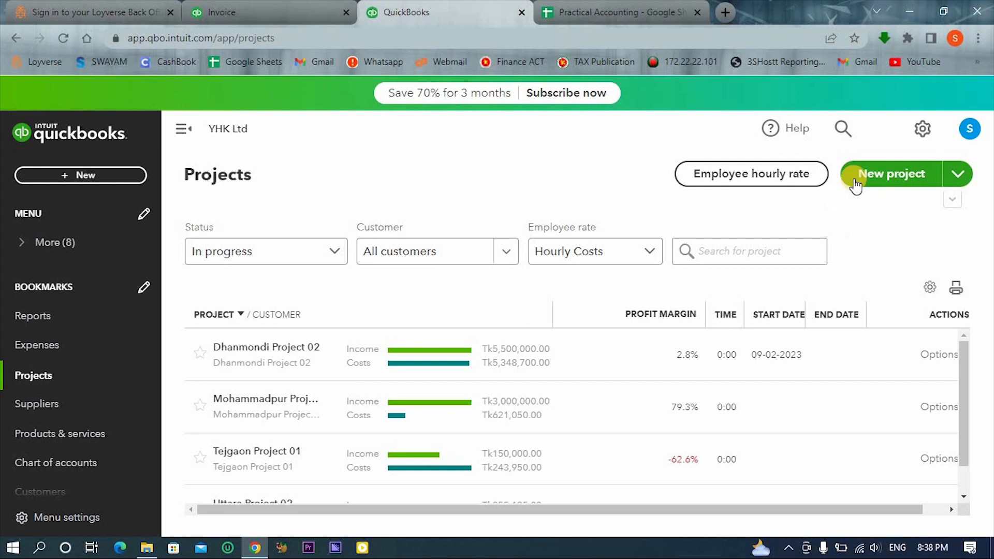
click(873, 172)
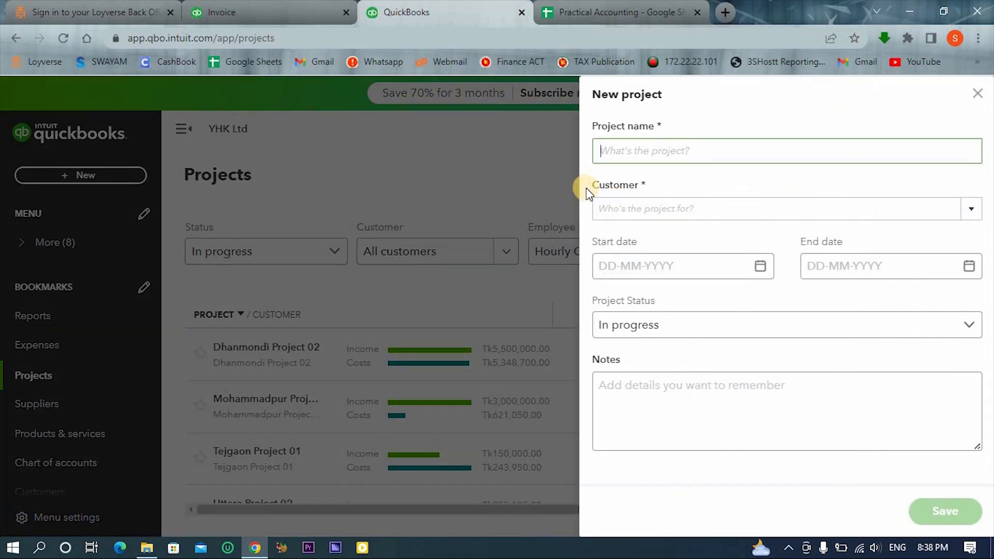
text(Bablu )
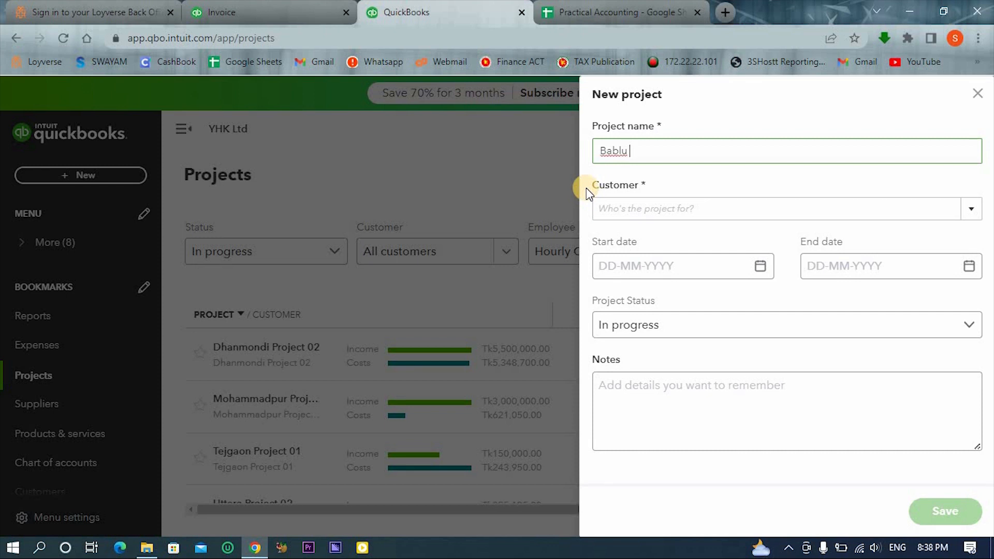
text(Trading)
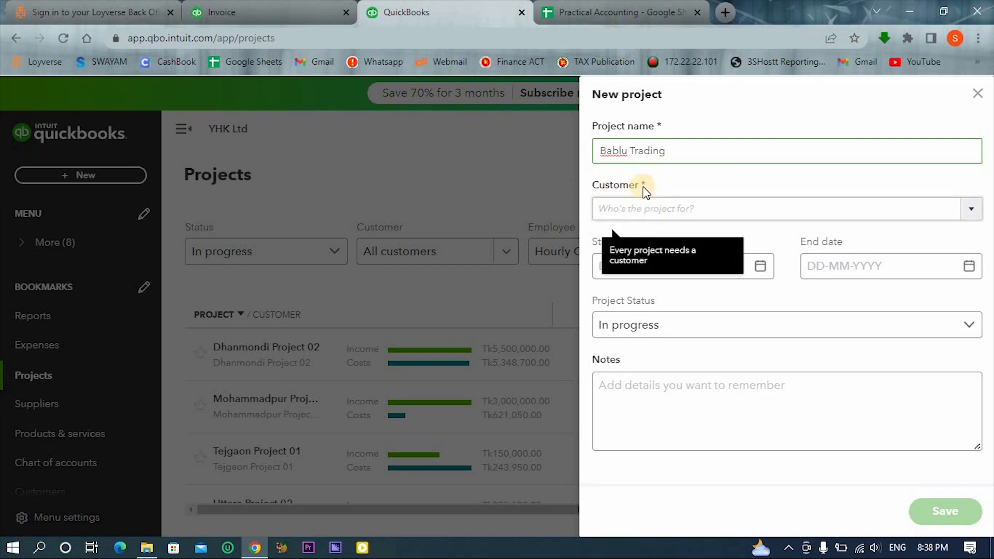
Add a new customer named Bablu Trading, the same as the project name, as the project's customer and save the project
click(680, 213)
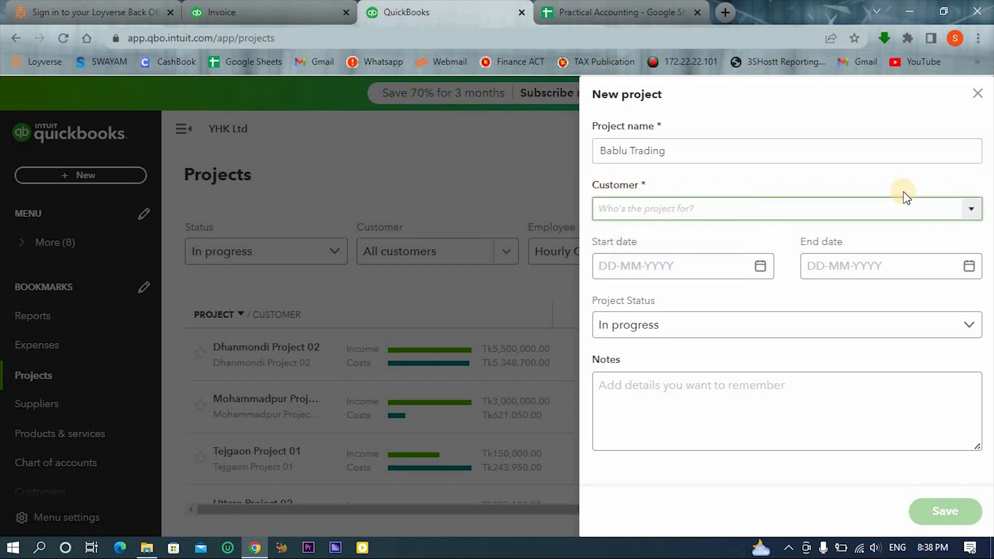
click(971, 212)
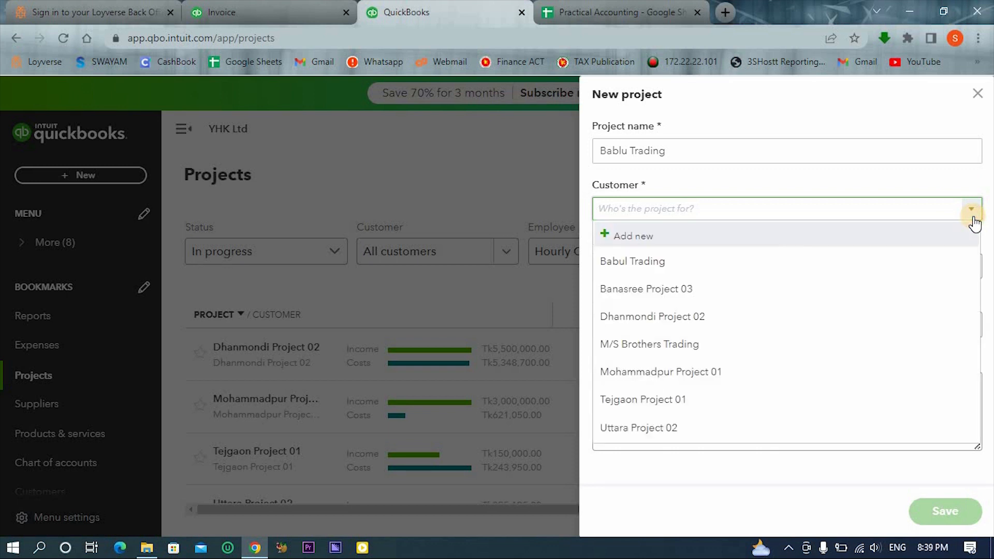
click(641, 239)
click(492, 169)
key(ctrl+c)
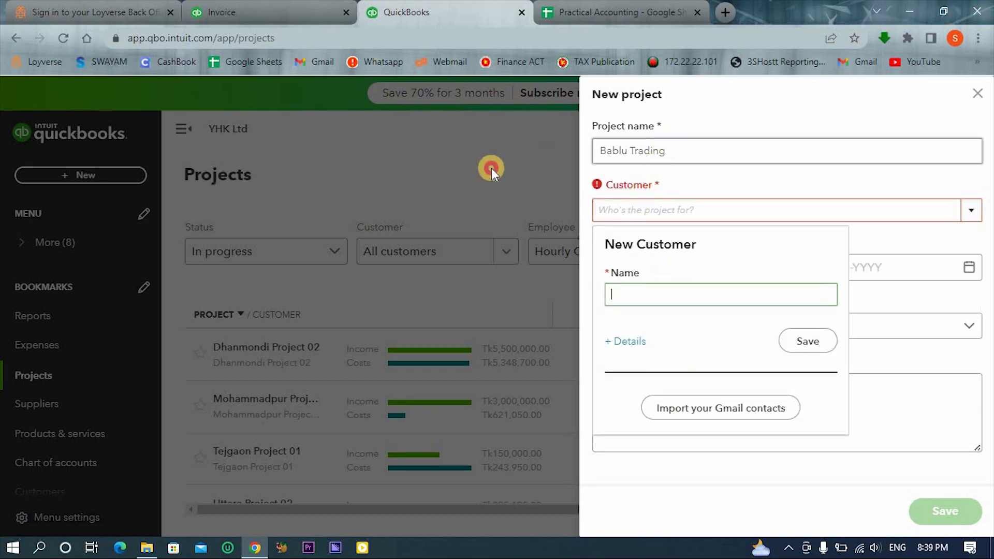
click(657, 209)
key(ctrl+v)
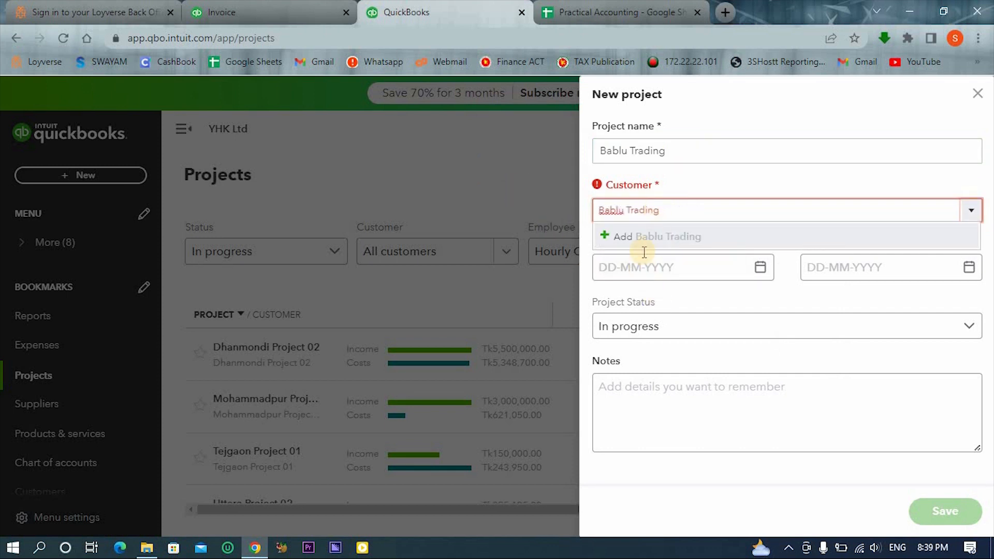
click(616, 234)
click(808, 341)
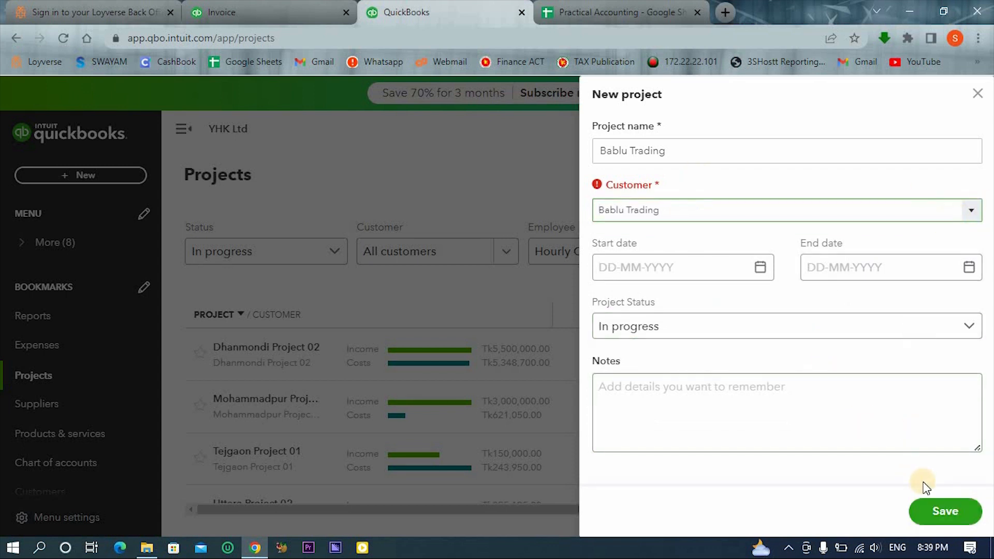
click(947, 518)
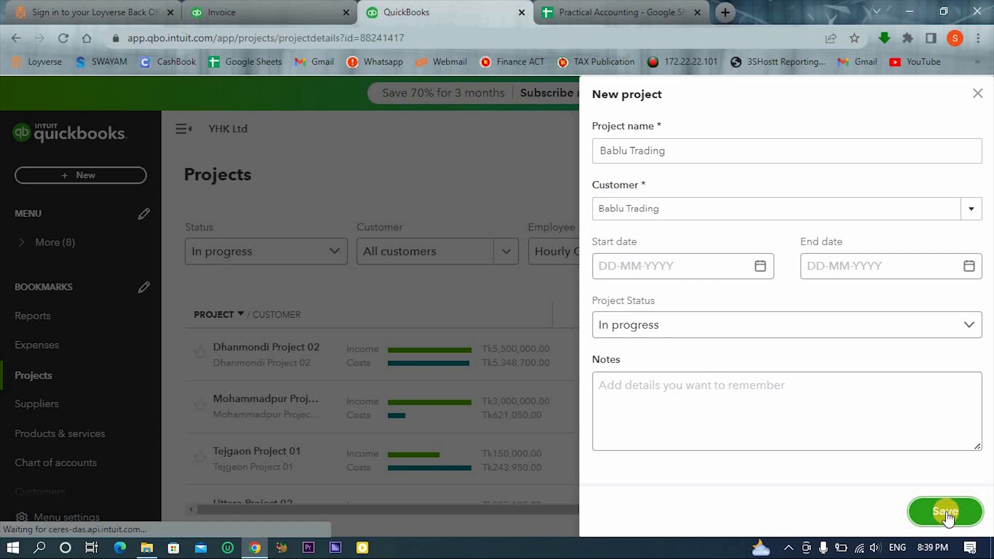